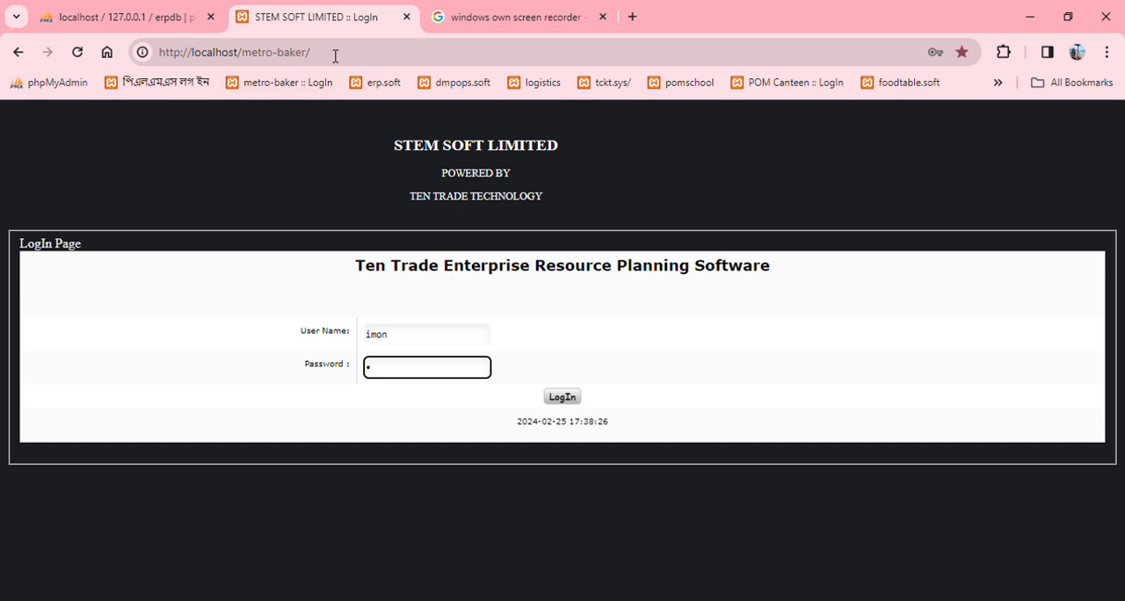
# Step: Log in to the ERP with the filled-in credentials and open the Item DB III inventory item input form
pyautogui.moveTo(335, 67); pyautogui.dragTo(160, 52)
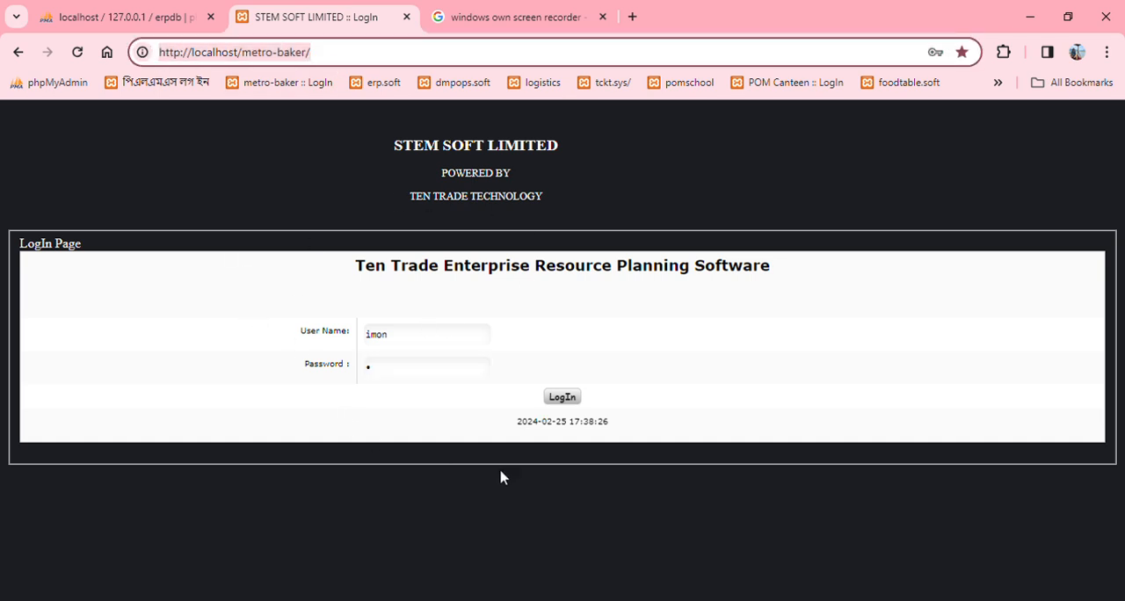
pyautogui.click(569, 398)
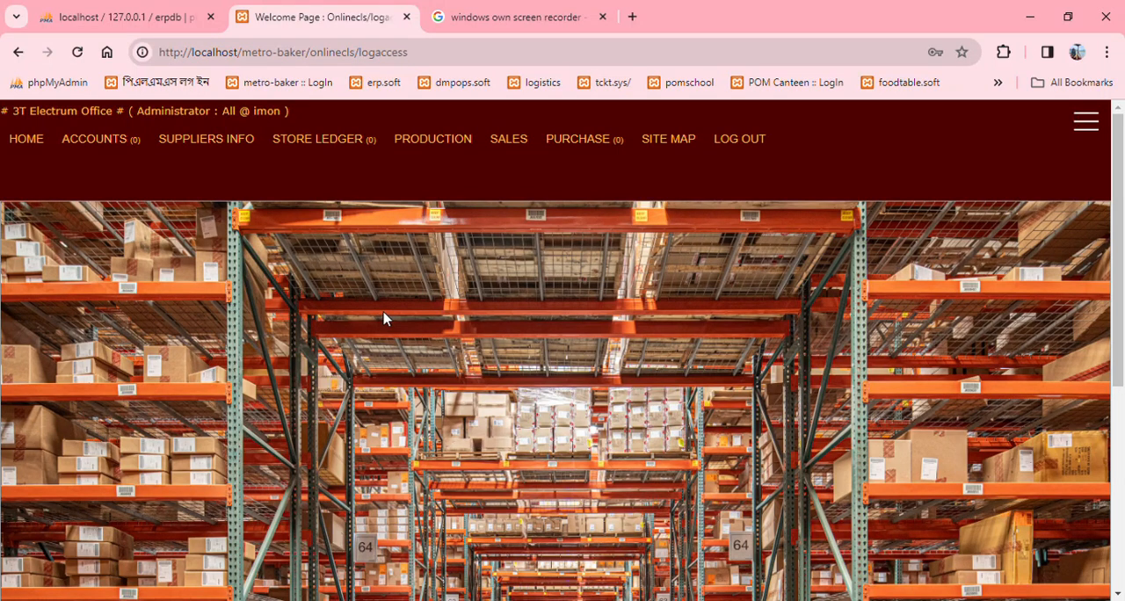
pyautogui.moveTo(110, 158)
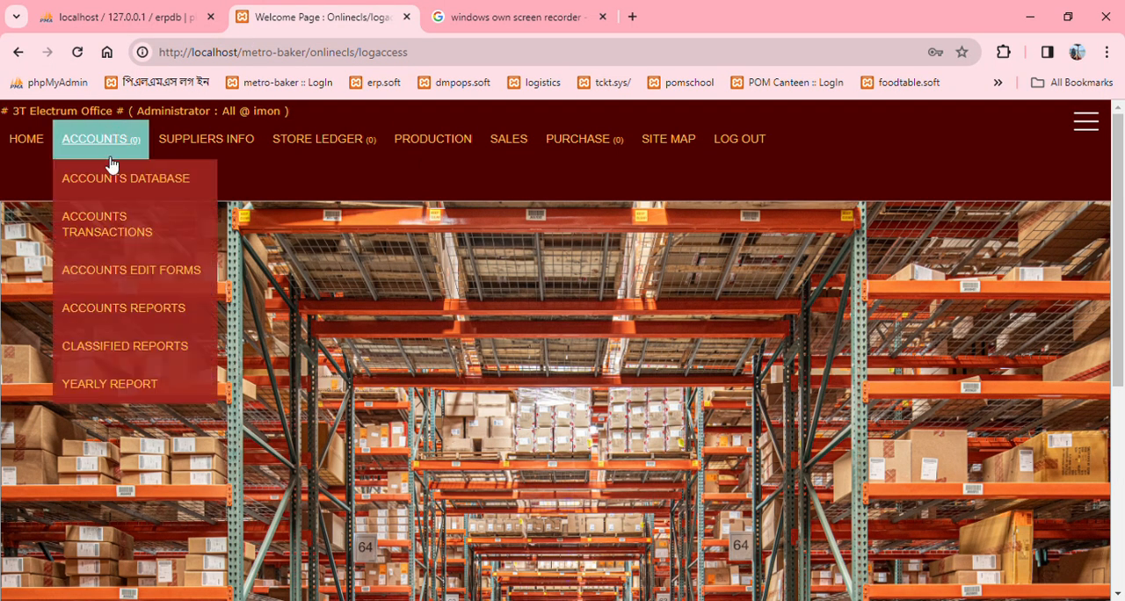
pyautogui.moveTo(114, 178)
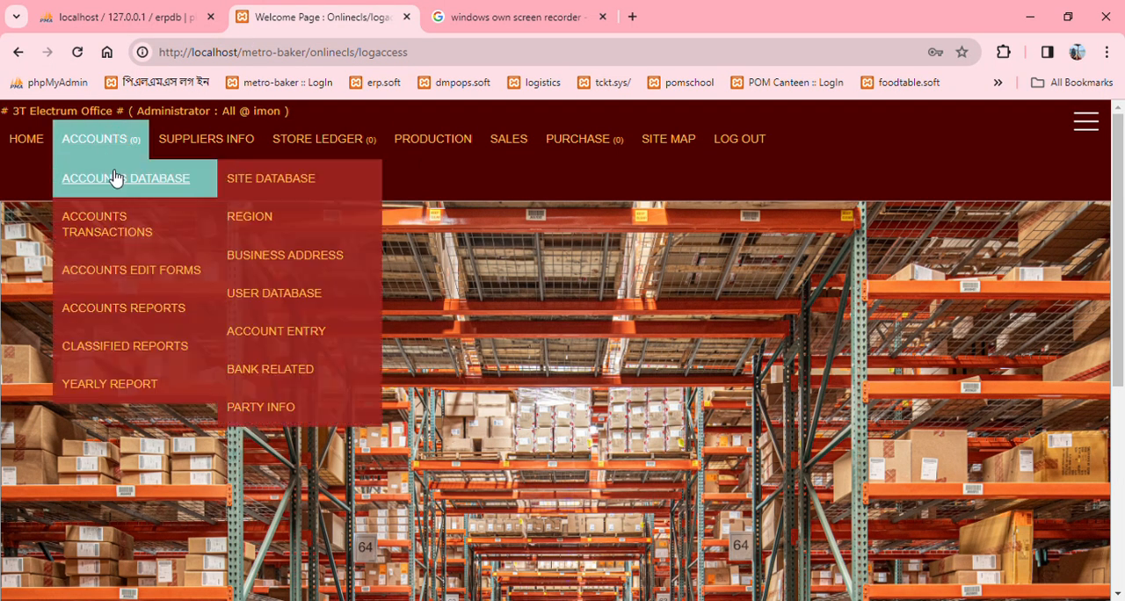
pyautogui.moveTo(427, 140)
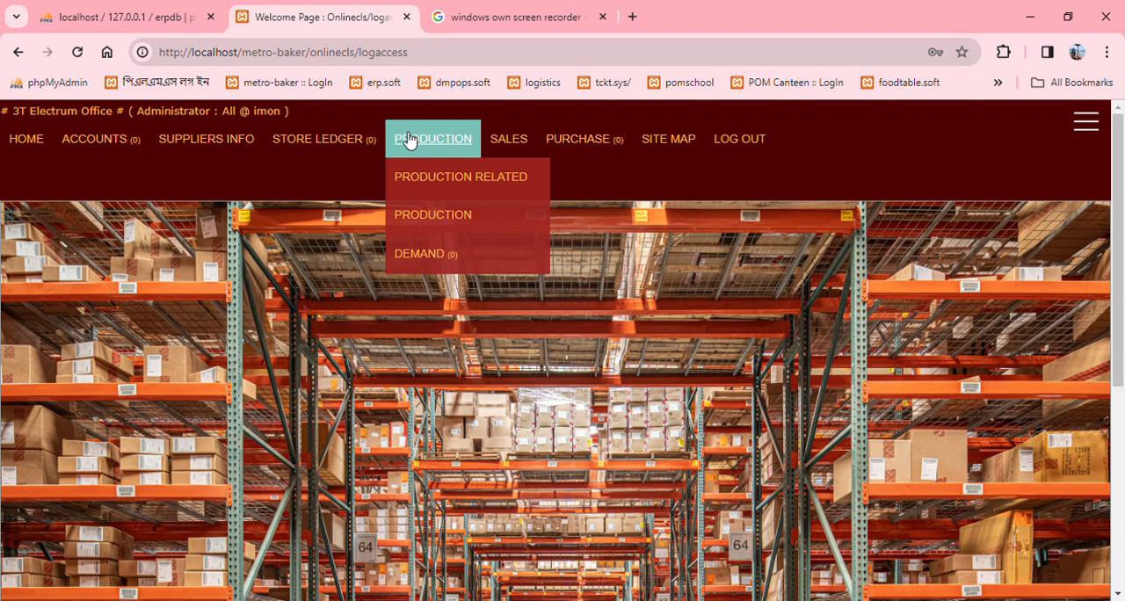
pyautogui.moveTo(355, 143)
pyautogui.moveTo(356, 180)
pyautogui.moveTo(559, 186)
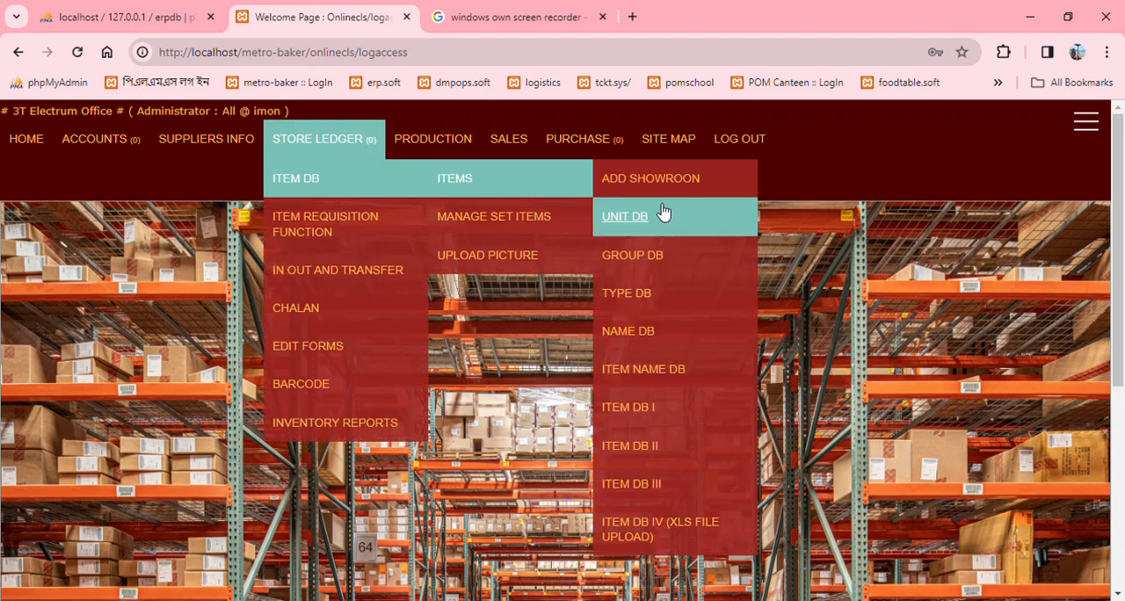
pyautogui.click(679, 493)
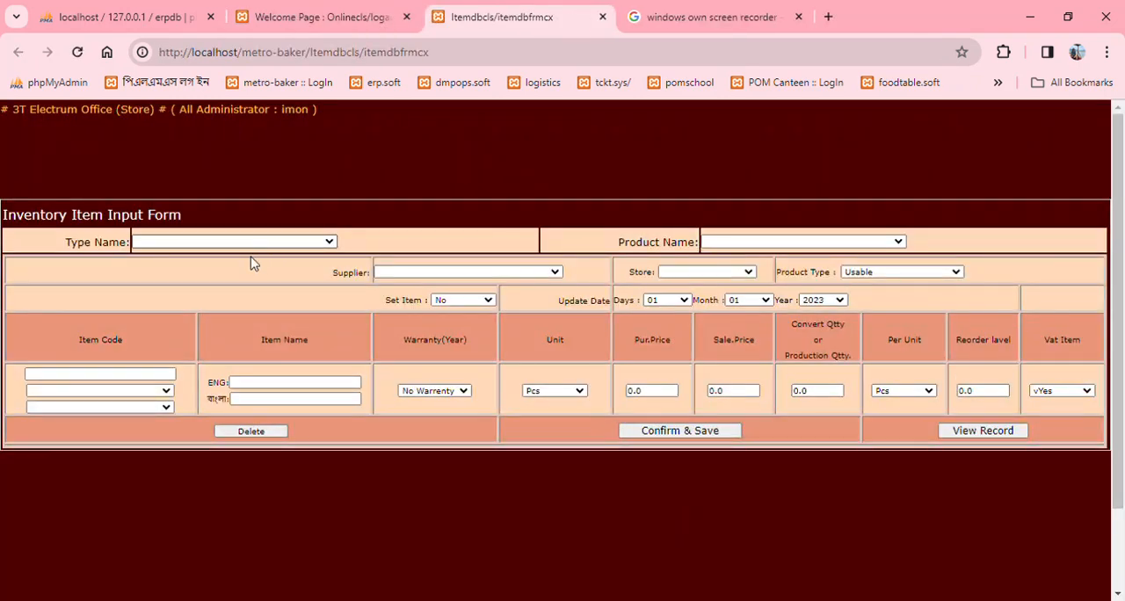
# Step: Select Stationary as the type name and product name, and check the available supplier choices
pyautogui.doubleClick(87, 215)
pyautogui.moveTo(5, 222); pyautogui.dragTo(257, 223)
pyautogui.click(254, 222)
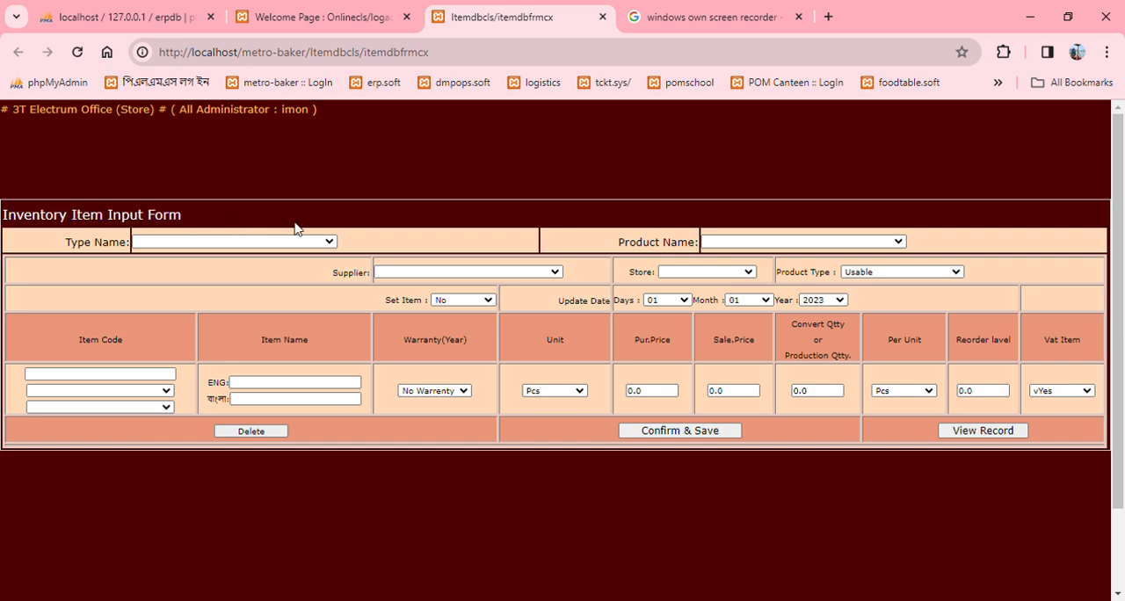
pyautogui.click(248, 289)
pyautogui.click(710, 246)
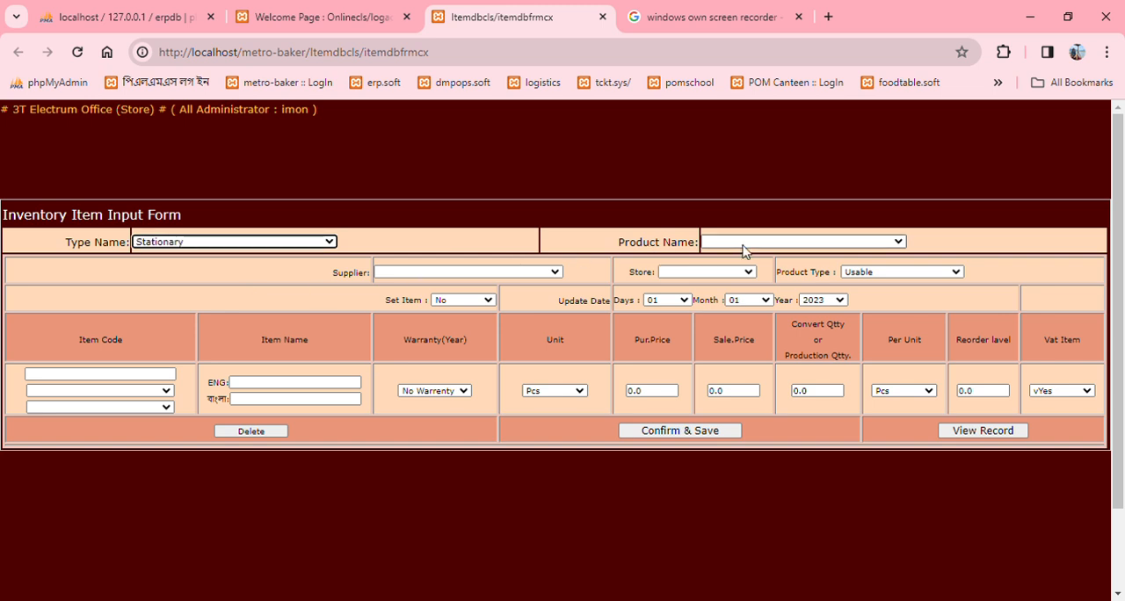
pyautogui.click(747, 274)
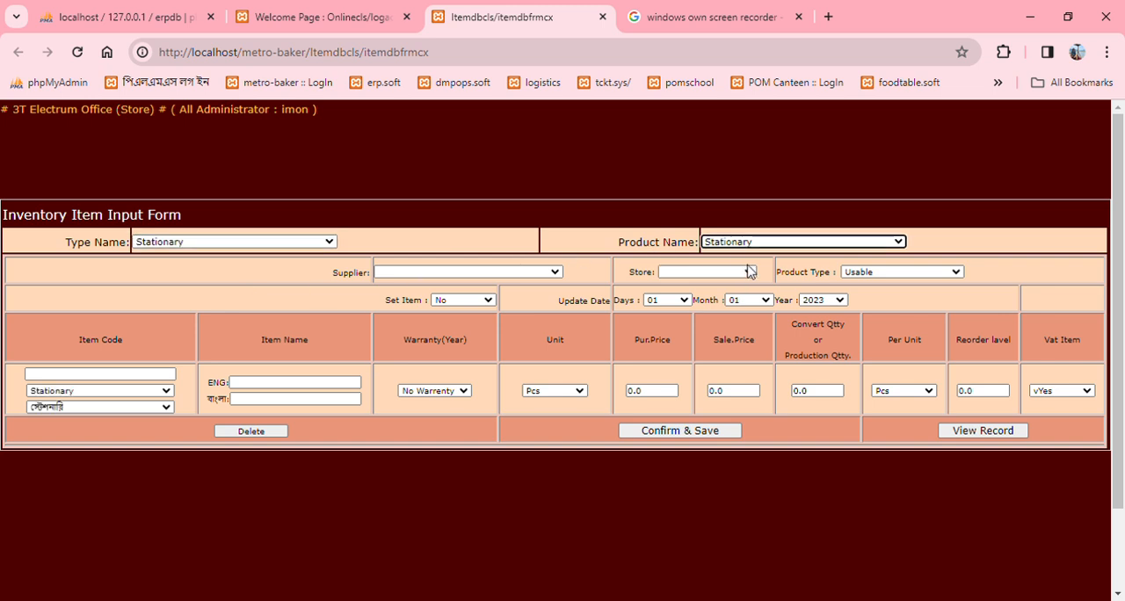
pyautogui.click(478, 274)
pyautogui.click(478, 274)
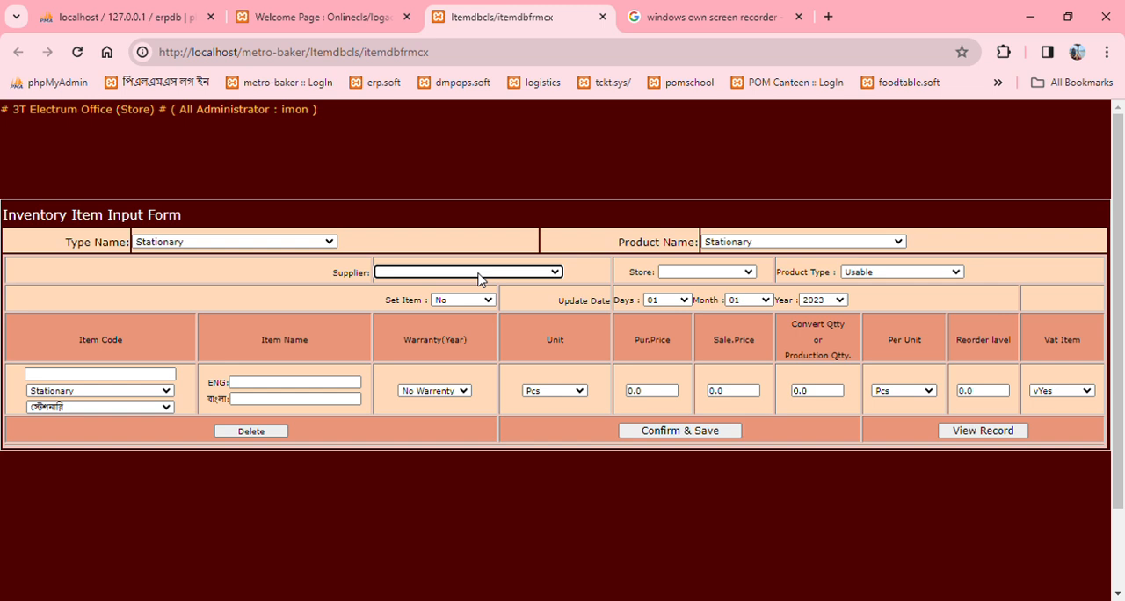
pyautogui.moveTo(332, 279); pyautogui.dragTo(376, 280)
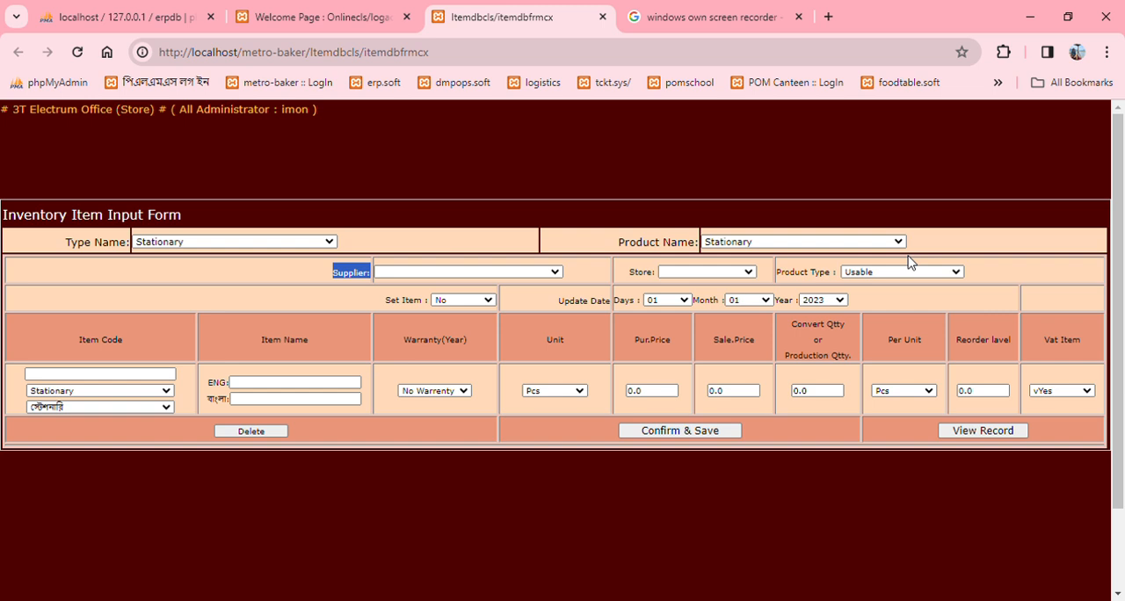
# Step: Return to the ERP welcome page and open the form for adding a supplier party
pyautogui.click(290, 18)
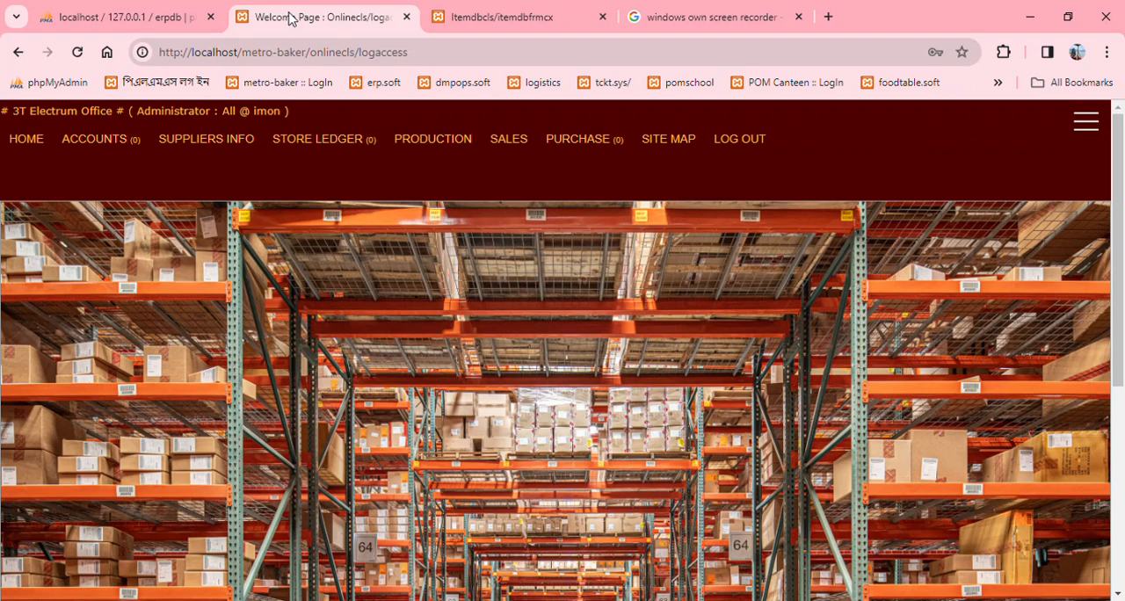
pyautogui.moveTo(118, 145)
pyautogui.moveTo(106, 176)
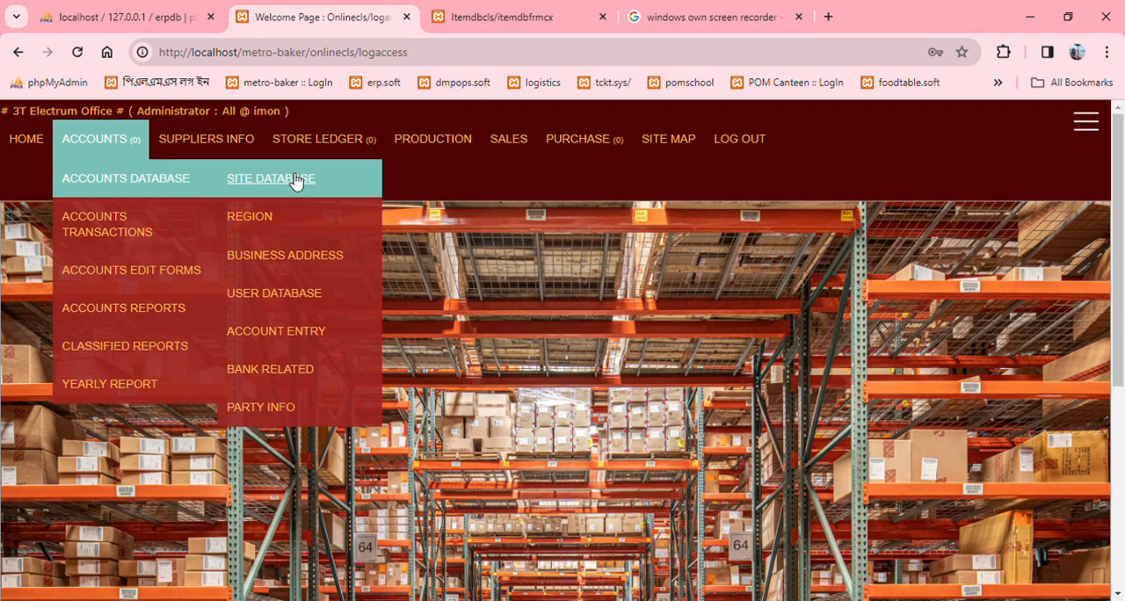
pyautogui.moveTo(259, 407)
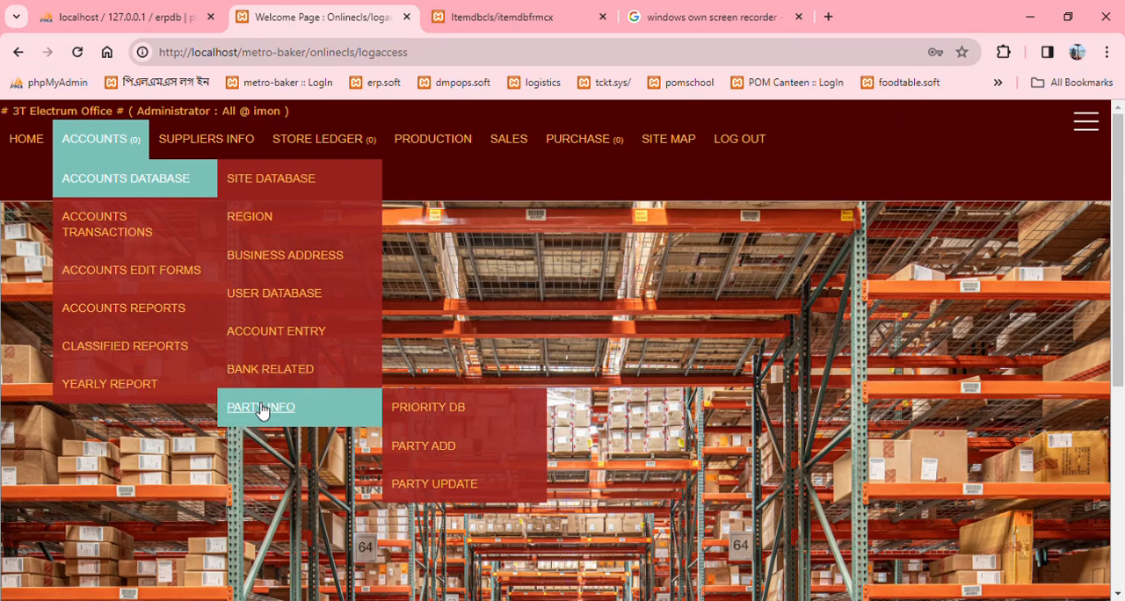
pyautogui.moveTo(463, 445)
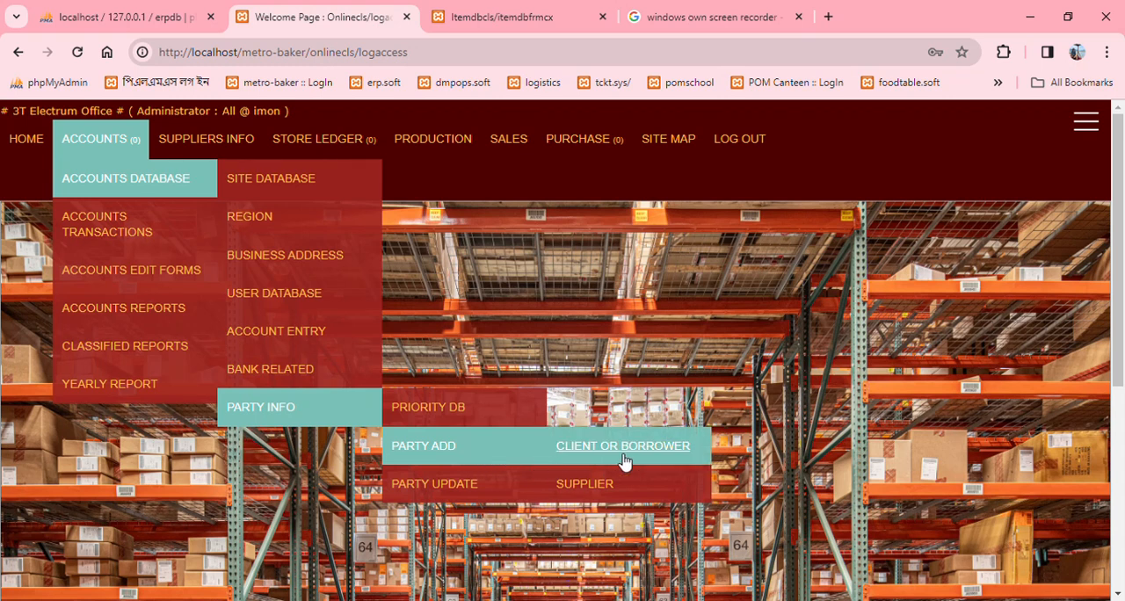
pyautogui.click(624, 491)
# Step: Select School as the supplier's business name and enter Rahim Traders as the owner name
pyautogui.click(433, 241)
pyautogui.click(393, 280)
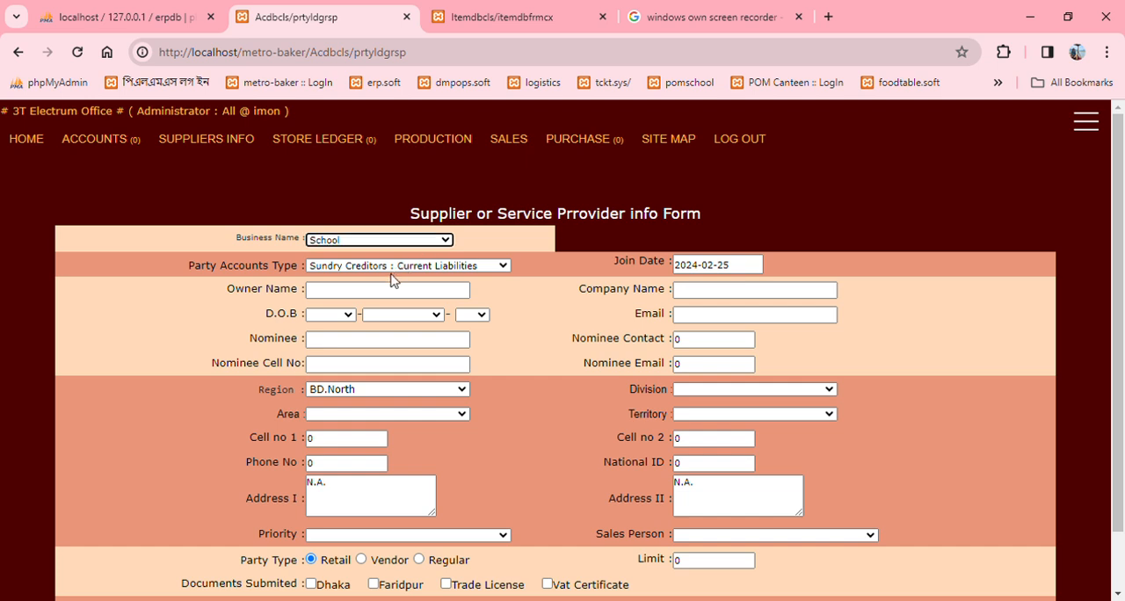
pyautogui.click(364, 282)
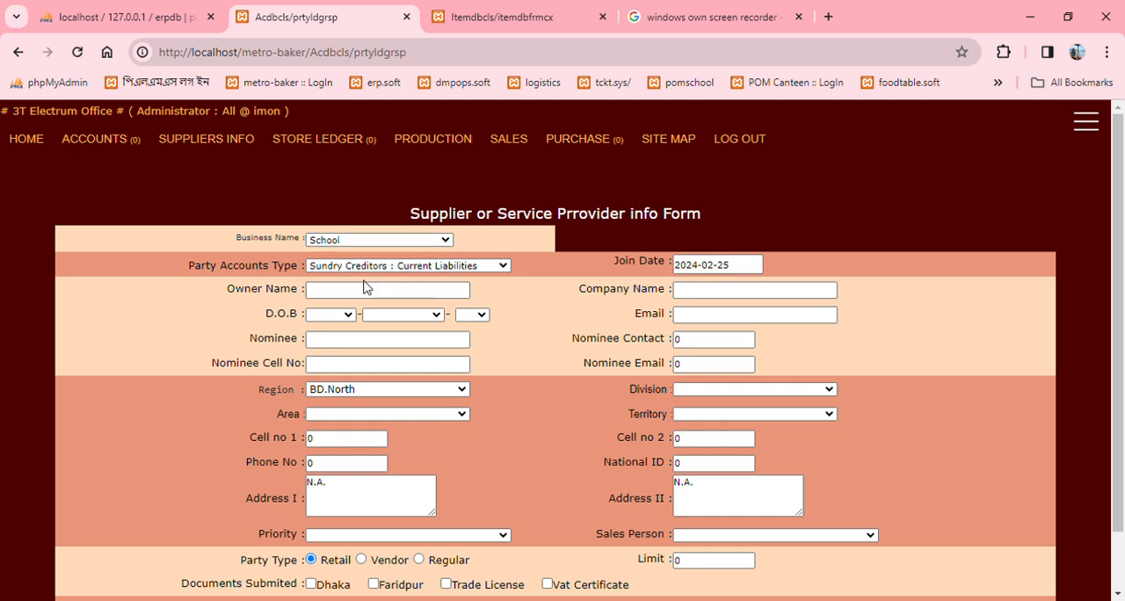
pyautogui.click(358, 293)
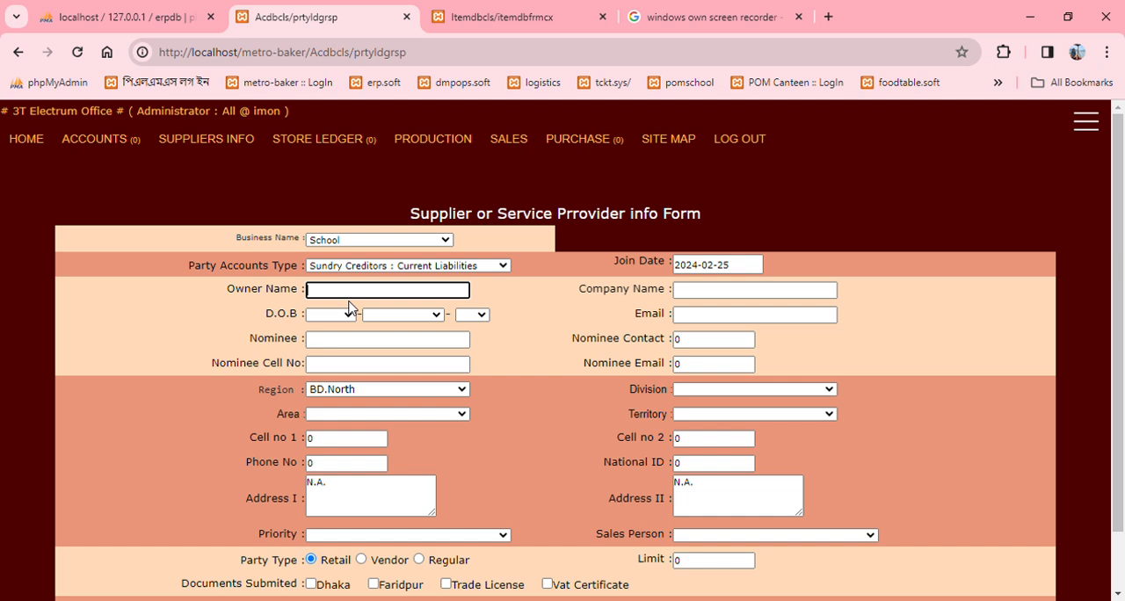
pyautogui.write('Rahim Traders')
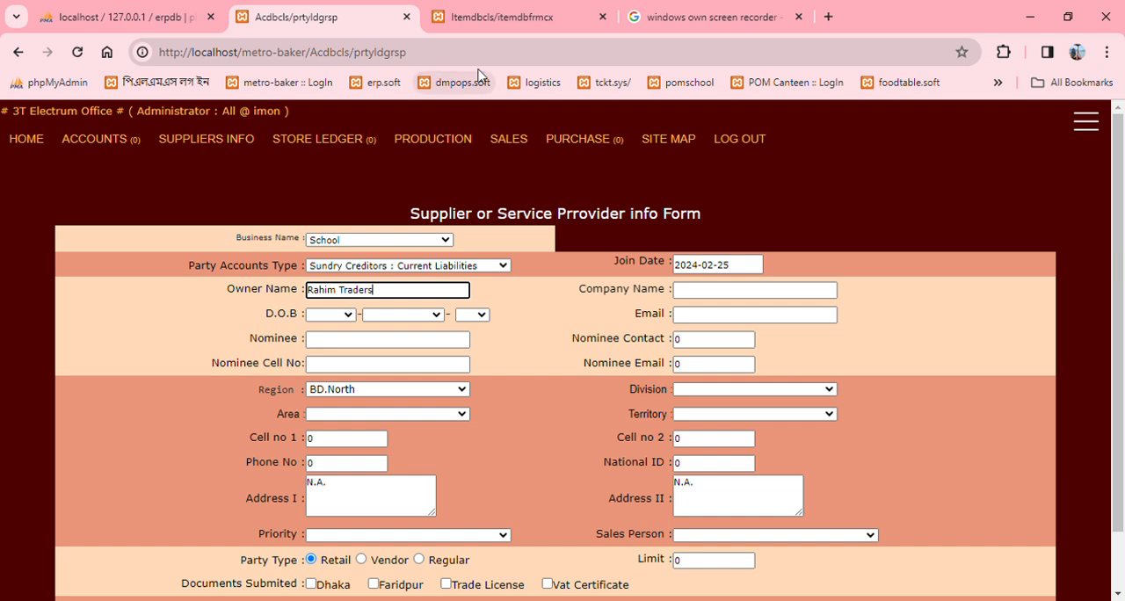
# Step: Copy the supplier's owner name into the company name field
pyautogui.moveTo(423, 293); pyautogui.dragTo(300, 303)
pyautogui.hotkey('ctrl', 'c')
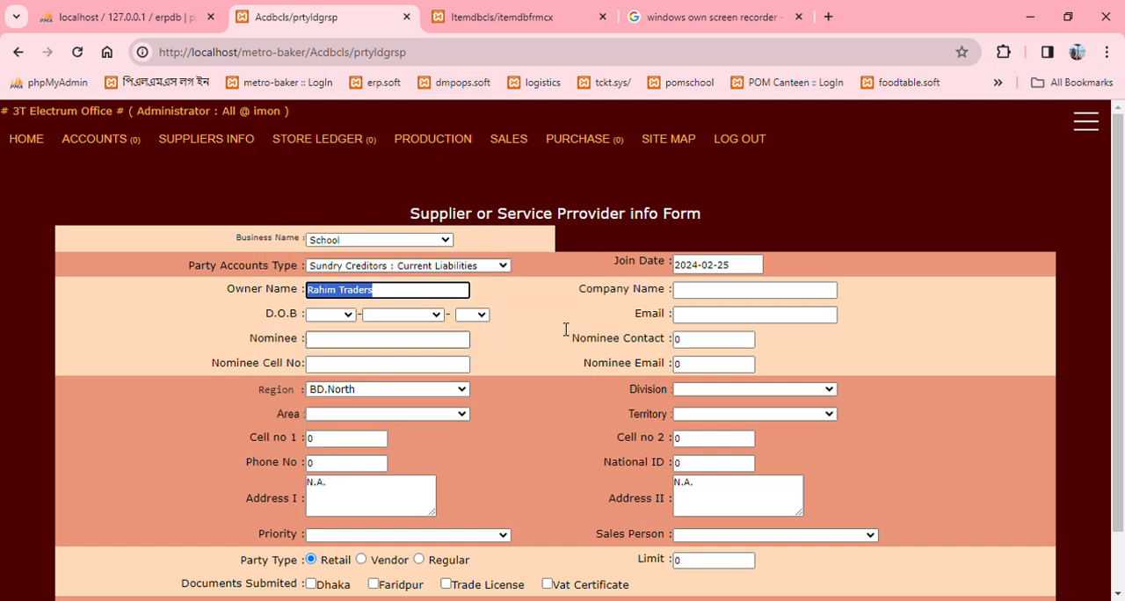
pyautogui.click(731, 299)
pyautogui.hotkey('ctrl', 'v')
# Step: Choose the year, month and day of the supplier owner's date of birth
pyautogui.click(345, 327)
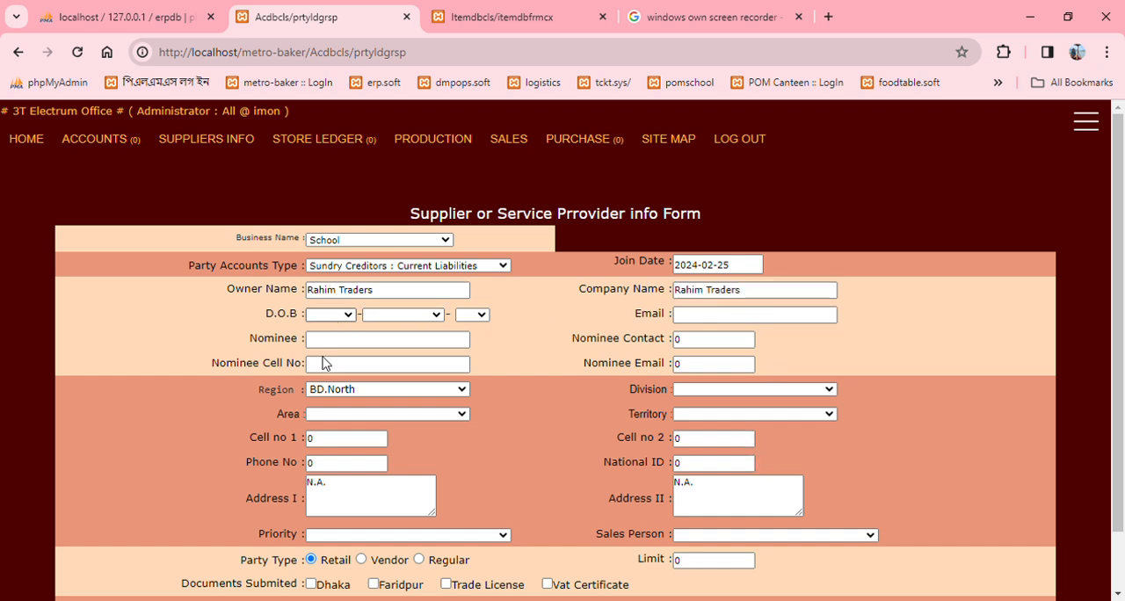
pyautogui.click(324, 350)
pyautogui.click(411, 319)
pyautogui.click(426, 343)
pyautogui.click(484, 319)
pyautogui.click(469, 348)
# Step: Fill the supplier's email field with the copied Rahim Traders text
pyautogui.click(737, 316)
pyautogui.hotkey('ctrl', 'v')
pyautogui.click(961, 323)
pyautogui.scroll(-1, 962, 324)
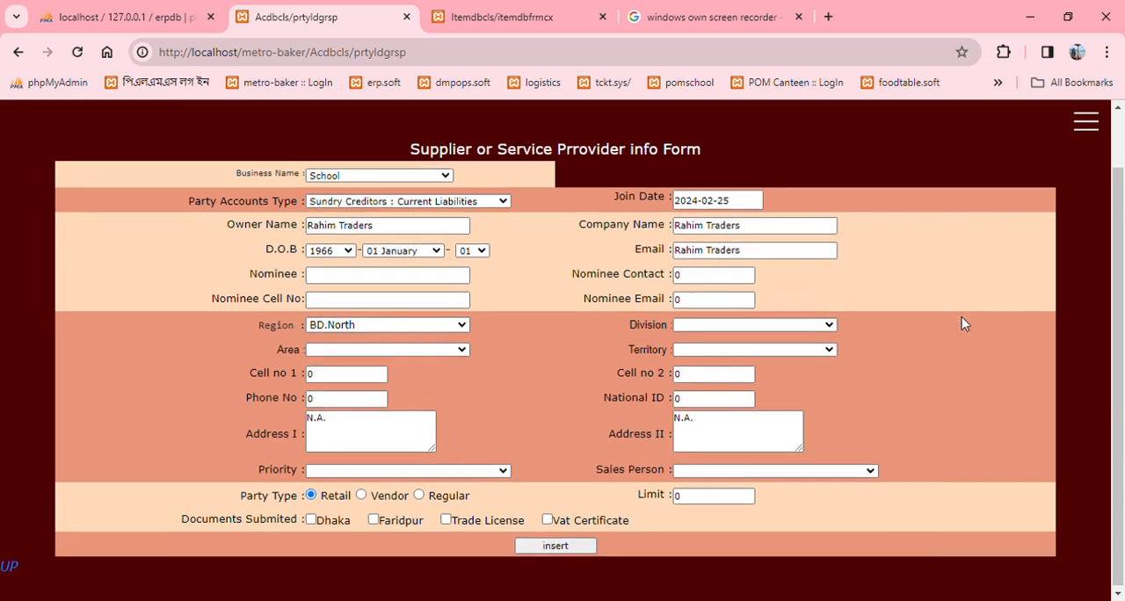
pyautogui.click(747, 278)
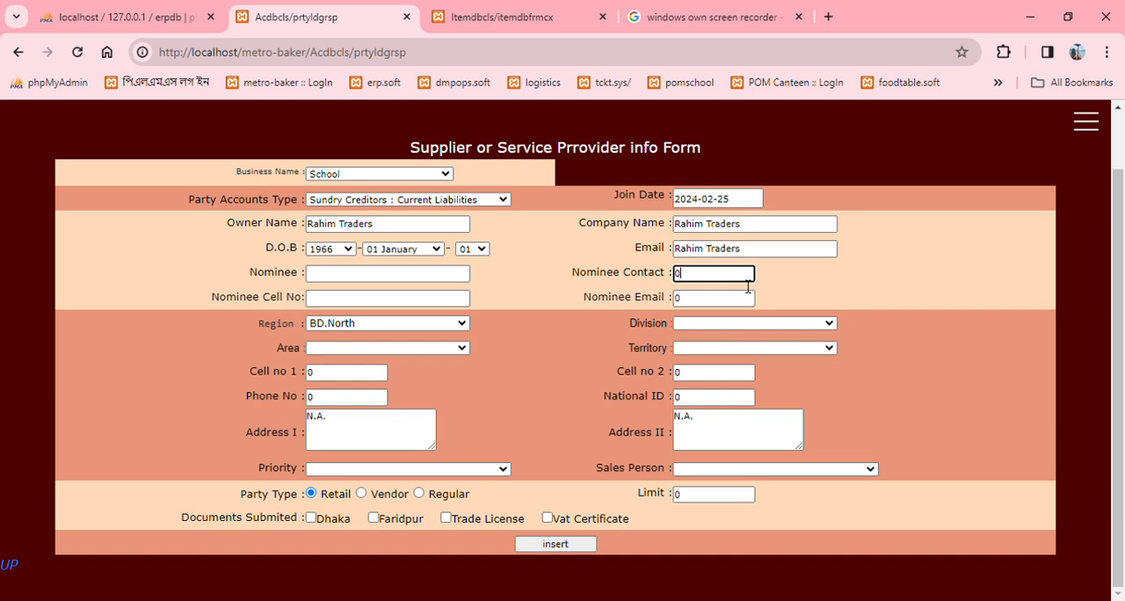
pyautogui.click(860, 297)
# Step: Set the party type to Retail and insert the supplier record
pyautogui.click(420, 495)
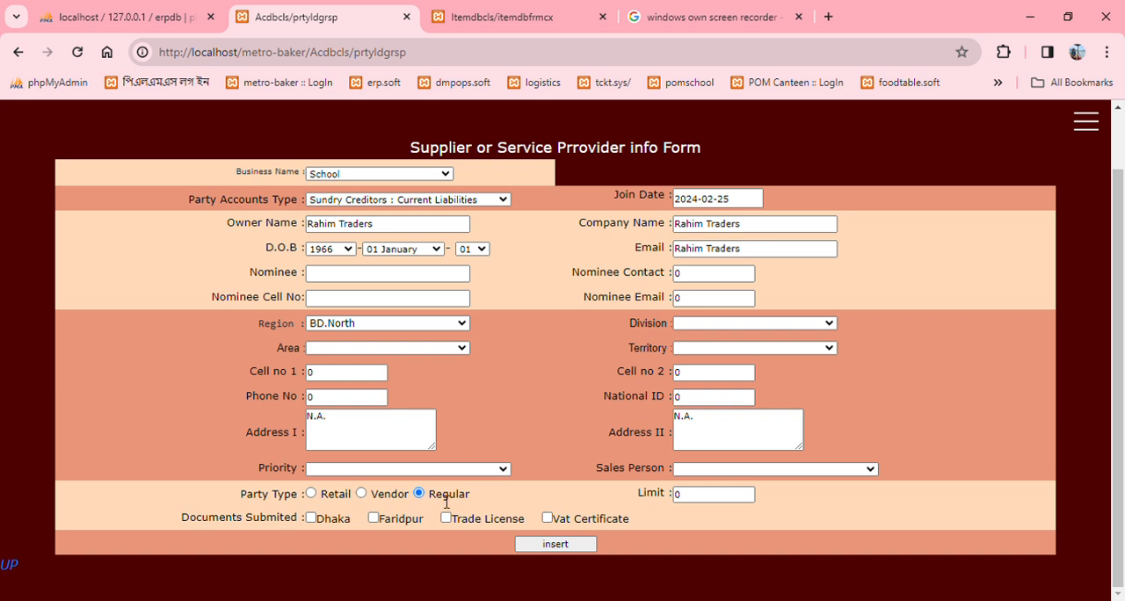
pyautogui.click(361, 494)
pyautogui.click(312, 495)
pyautogui.click(419, 494)
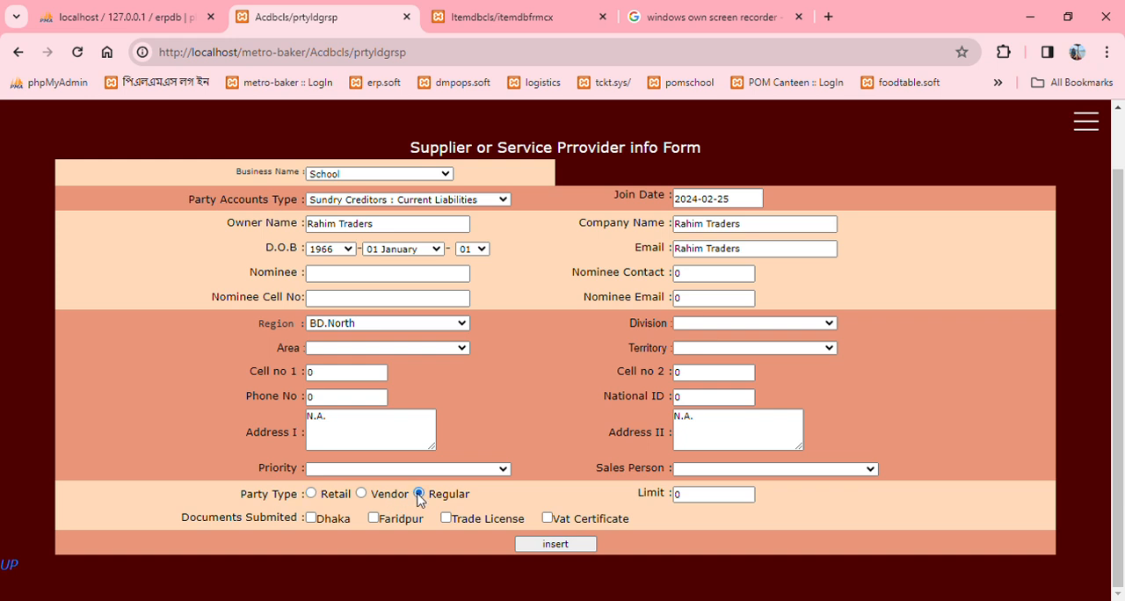
pyautogui.click(362, 494)
pyautogui.click(313, 494)
pyautogui.click(569, 546)
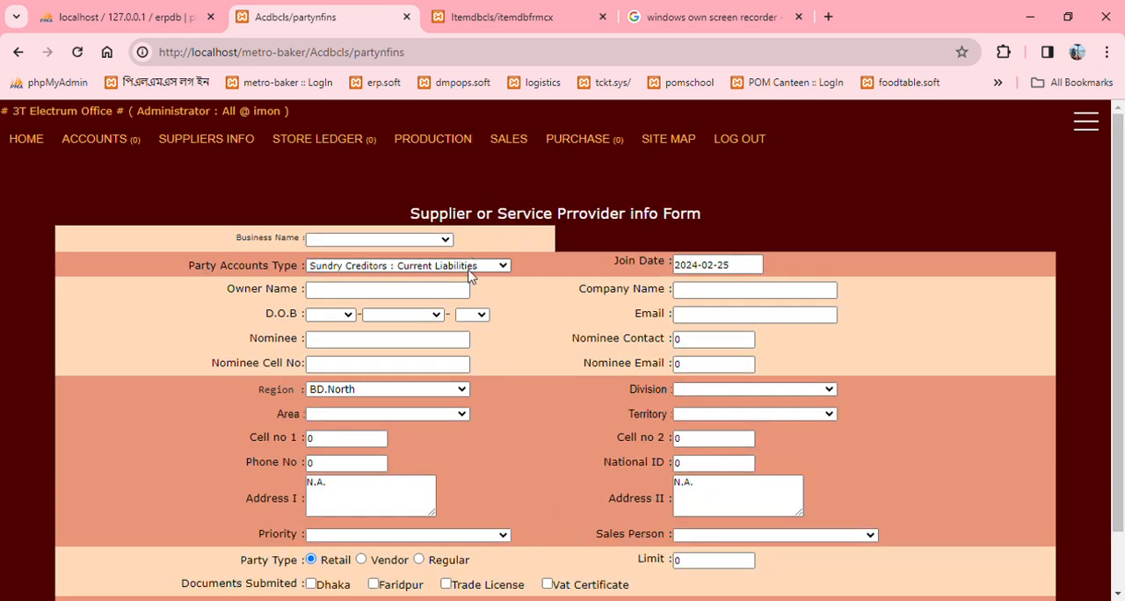
# Step: Reload the inventory item form and select Stationary as type and product name, with Rahim Traders as supplier
pyautogui.click(493, 18)
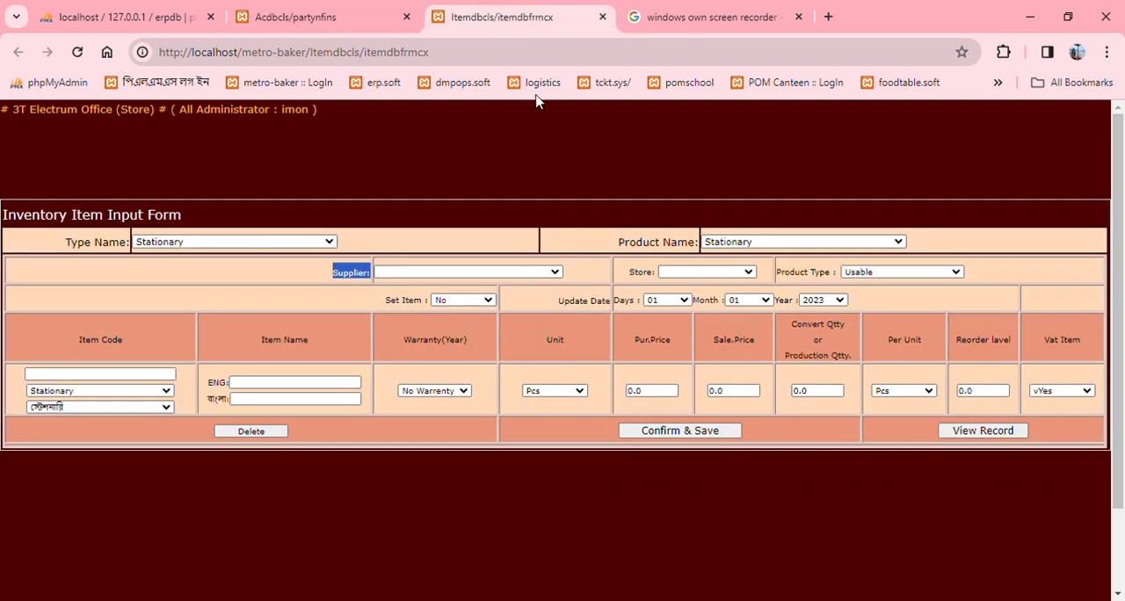
pyautogui.click(77, 52)
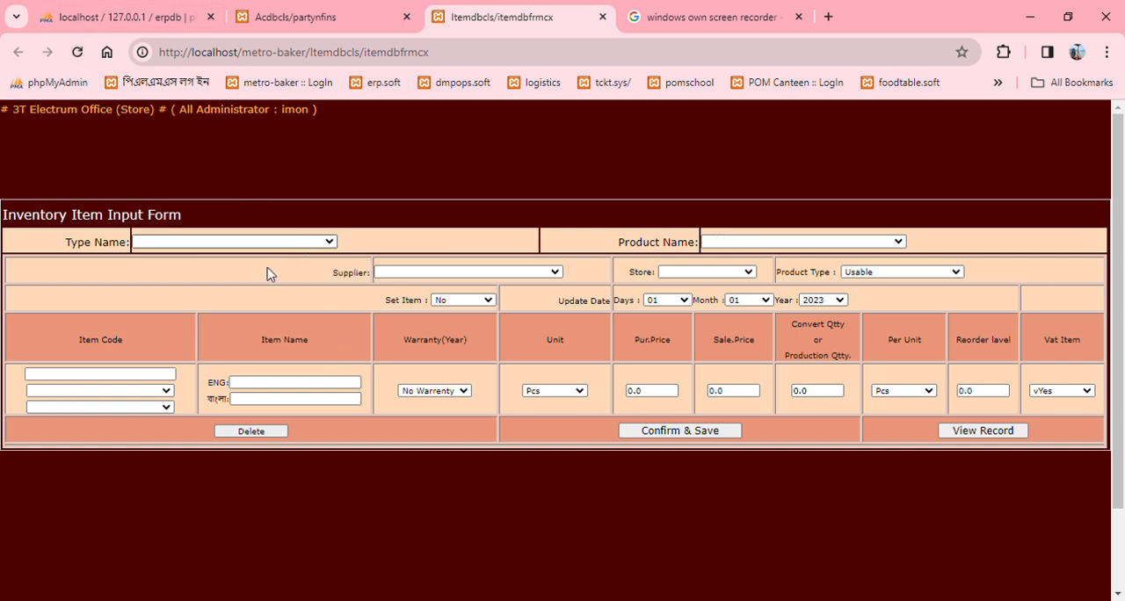
pyautogui.click(251, 296)
pyautogui.click(765, 242)
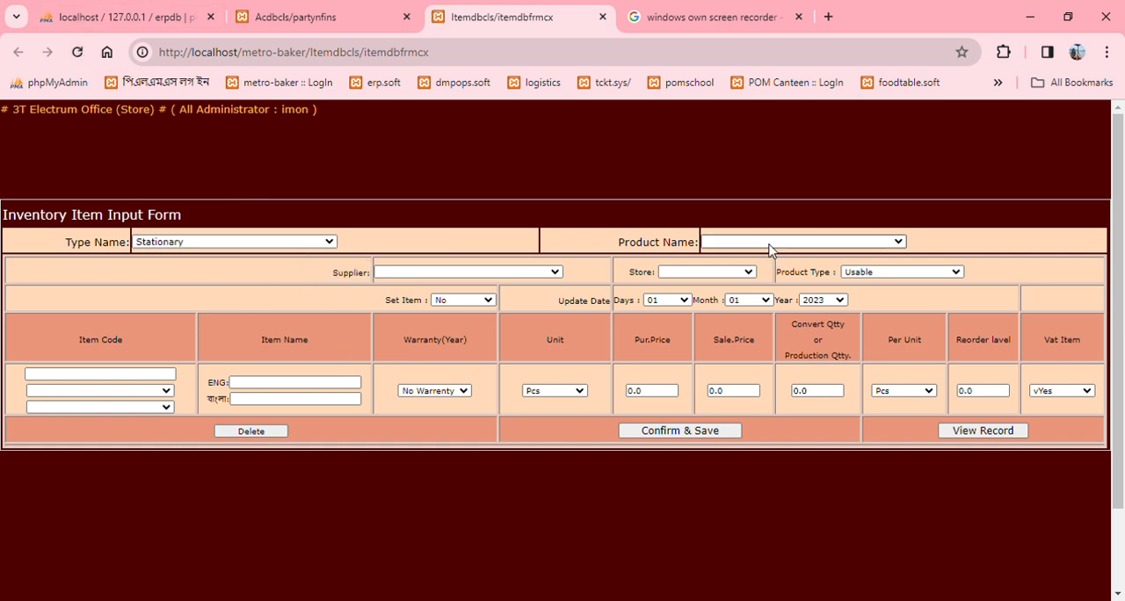
pyautogui.click(762, 274)
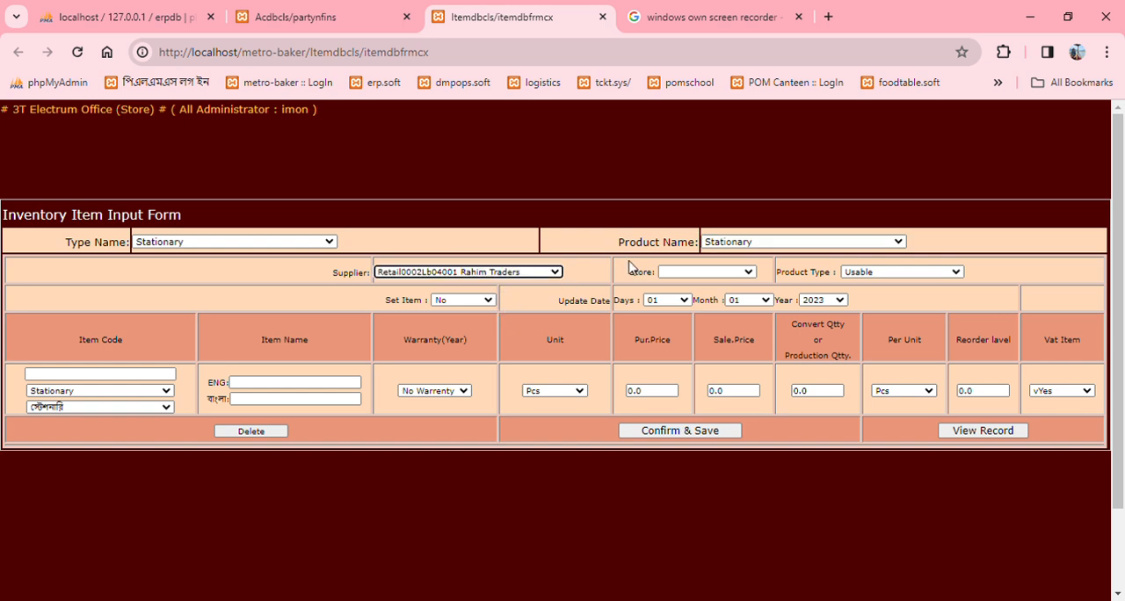
# Step: Set both item selection lists under Item Code to blank
pyautogui.click(101, 392)
pyautogui.click(96, 424)
pyautogui.click(99, 406)
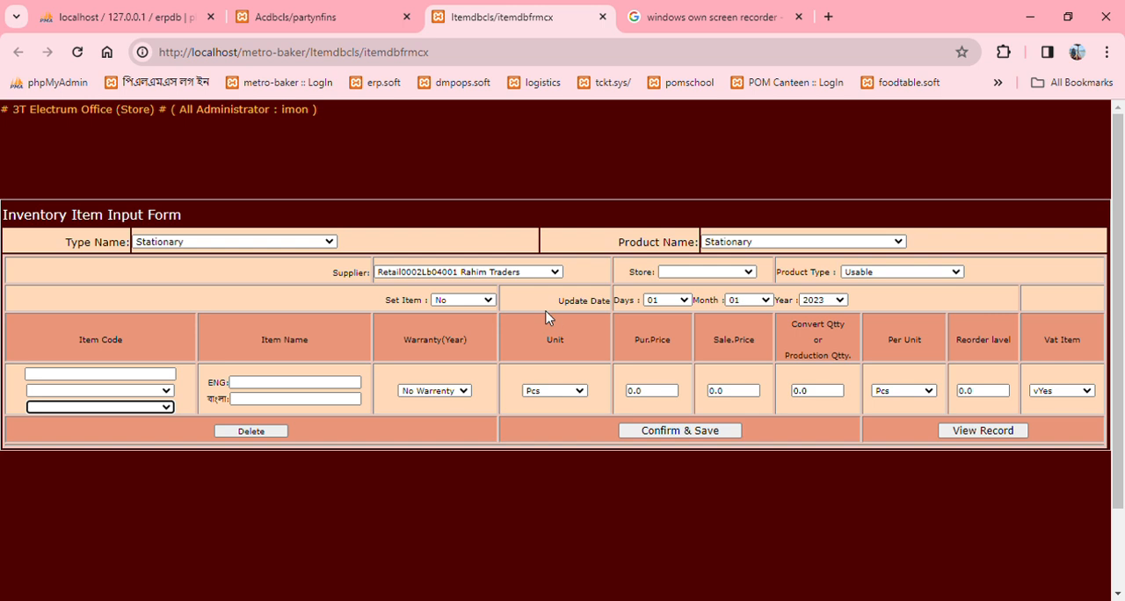
# Step: Set the item's store to School and its product type to Salable
pyautogui.click(723, 278)
pyautogui.click(725, 304)
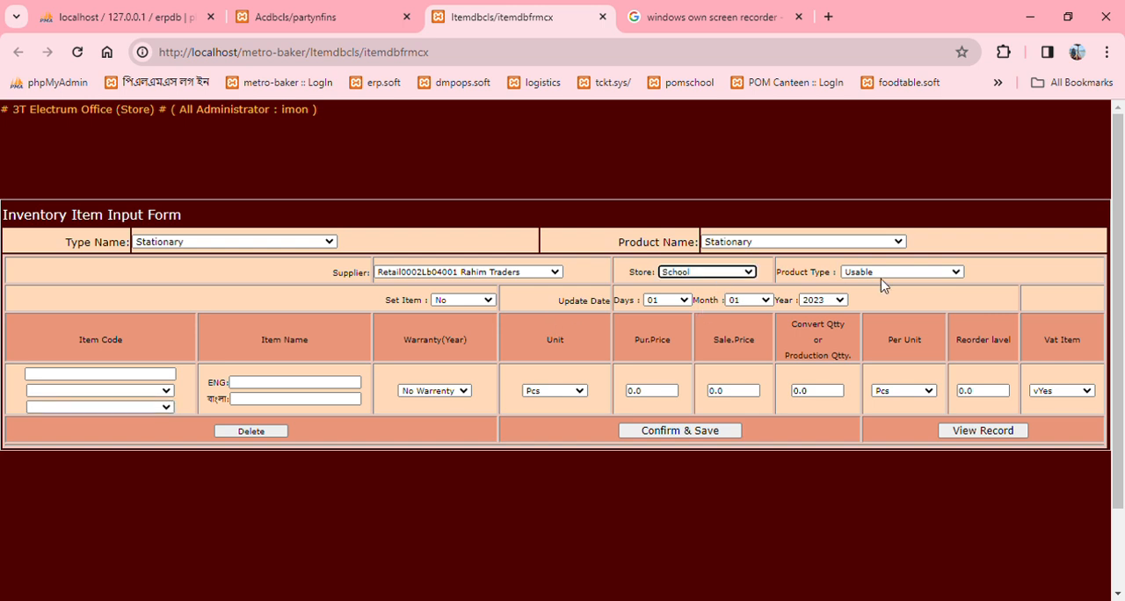
pyautogui.click(894, 299)
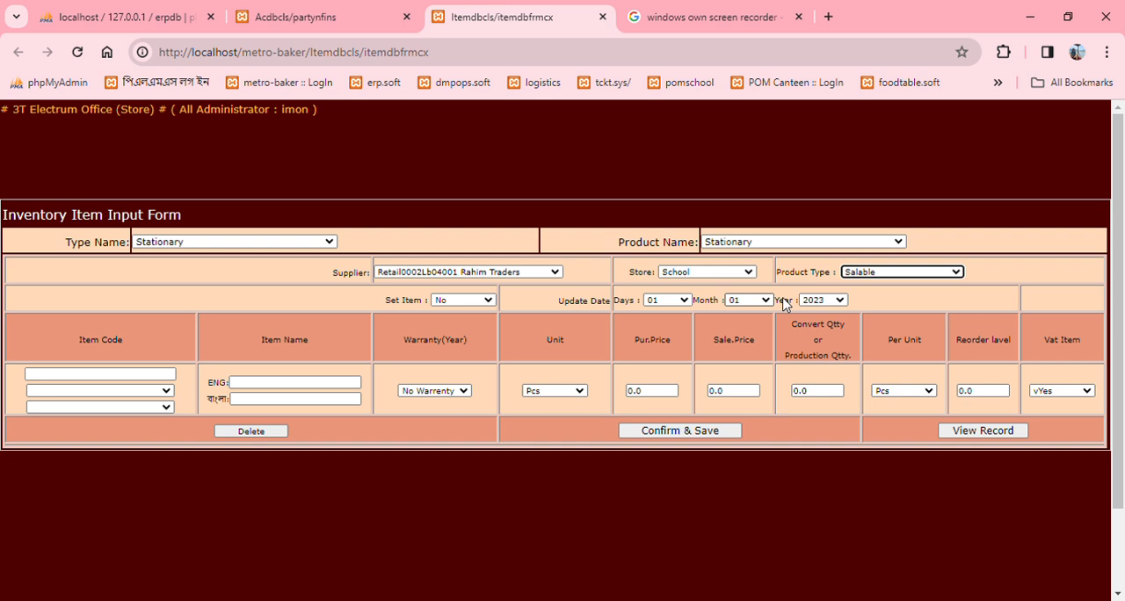
# Step: Enter Metador BolPoint as the item's English name
pyautogui.click(272, 389)
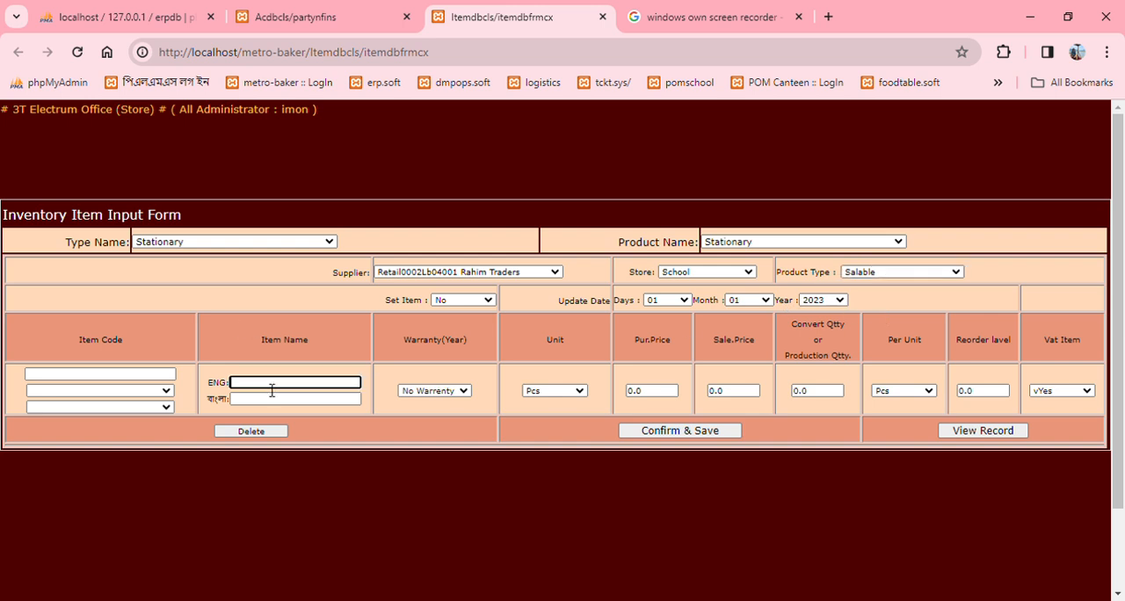
pyautogui.write('Metador BolPoint')
pyautogui.click(273, 397)
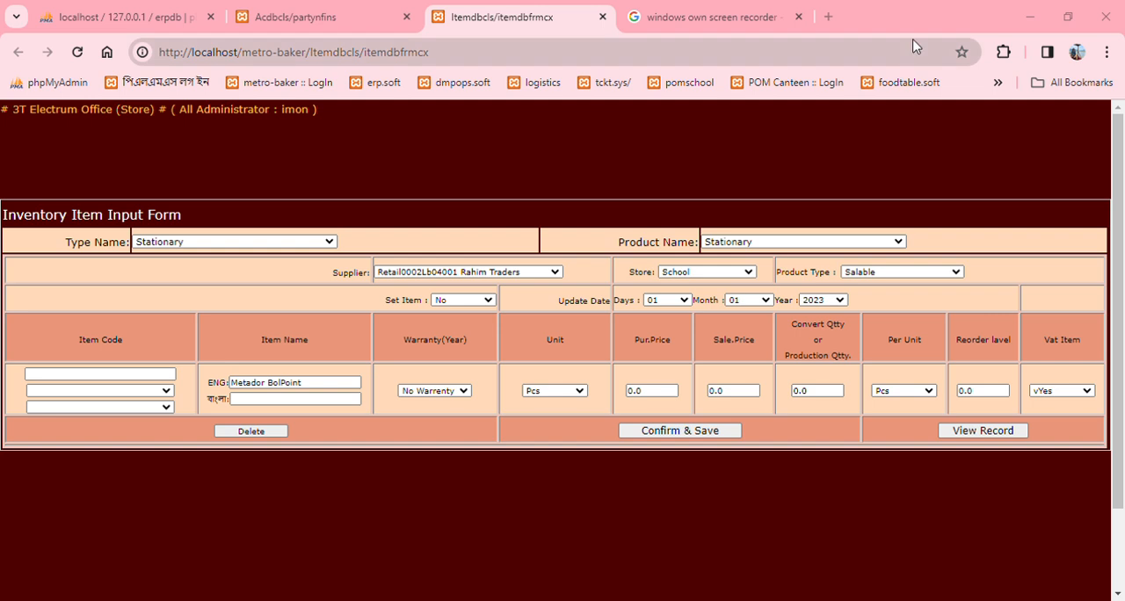
# Step: Enter মেটাডর বল পয়েন্ট as the item's Bangla name
pyautogui.click(336, 401)
pyautogui.click(742, 17)
pyautogui.click(244, 406)
pyautogui.click(255, 404)
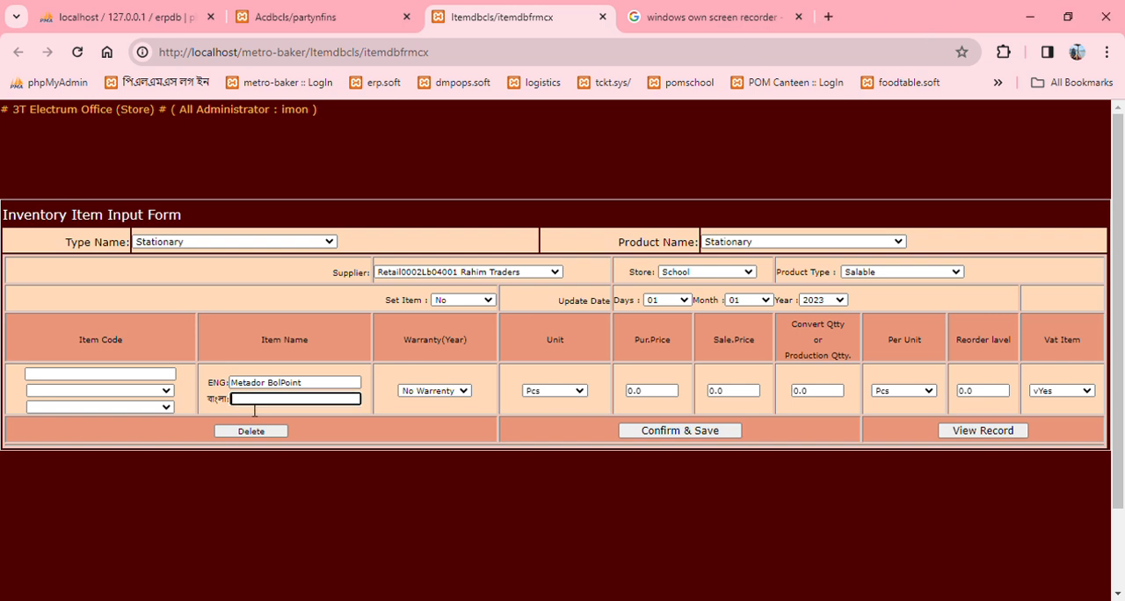
pyautogui.write('মেতাদ')
pyautogui.write('র')
pyautogui.press('BackSpace')
pyautogui.press('BackSpace')
pyautogui.press('BackSpace')
pyautogui.write('টাডর')
pyautogui.press('BackSpace')
pyautogui.write('োর')
pyautogui.press('BackSpace')
pyautogui.write('র বল পয়েন্ট')
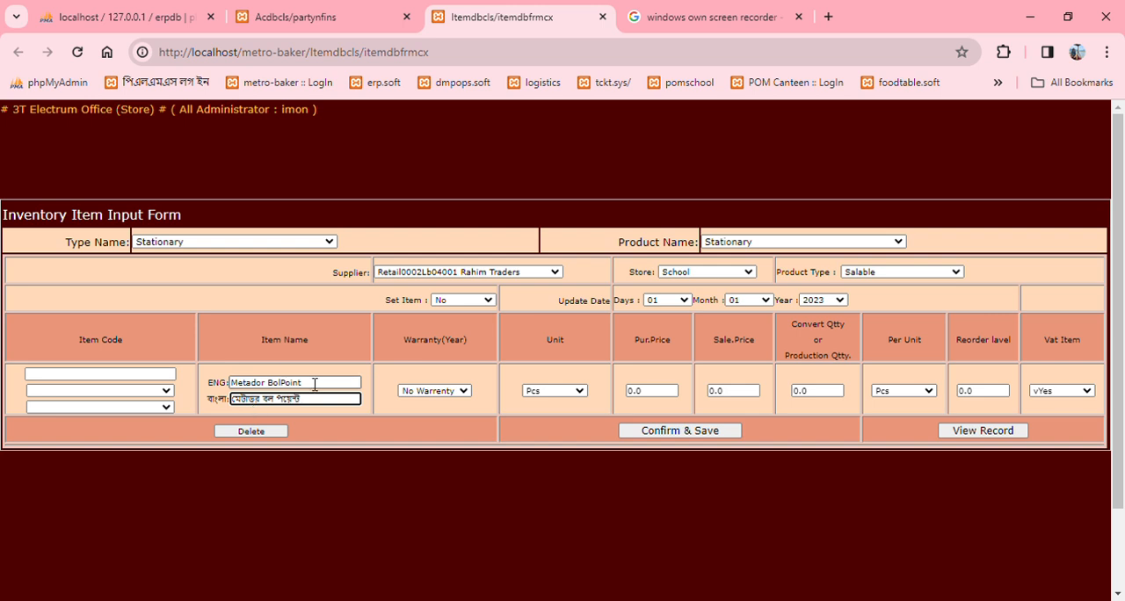
pyautogui.click(398, 354)
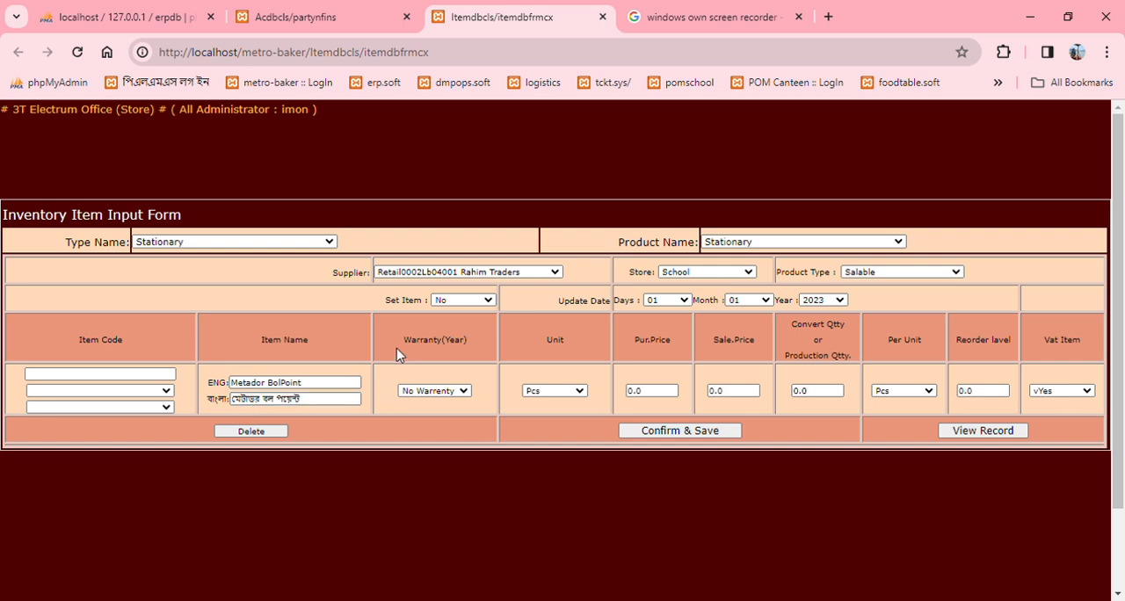
# Step: Keep Pcs as the item's unit and set its reorder level to 60
pyautogui.click(554, 397)
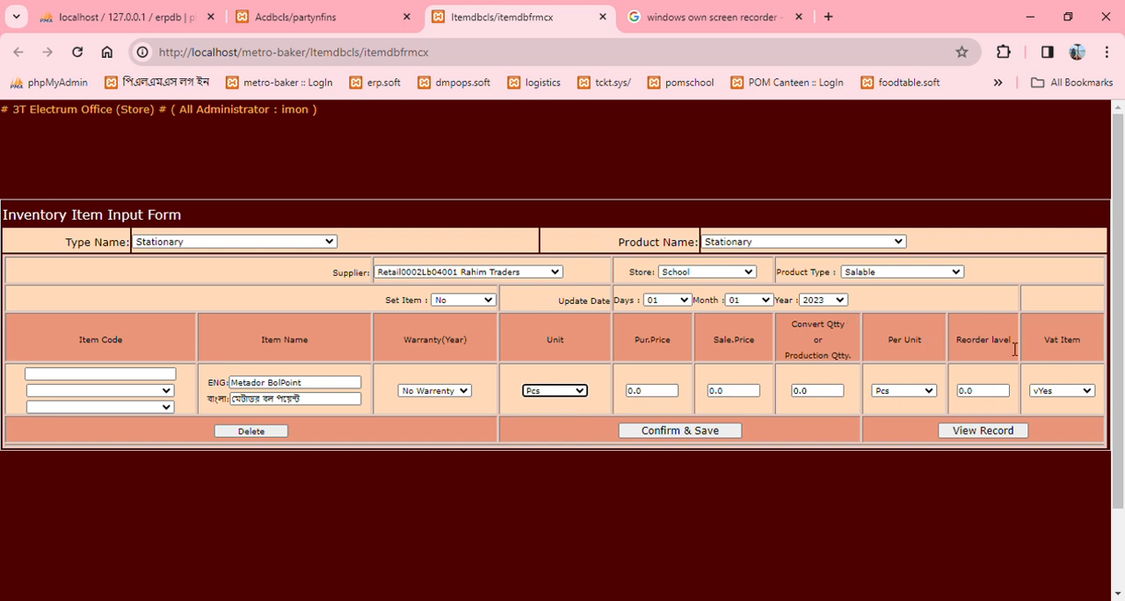
pyautogui.moveTo(1015, 349); pyautogui.dragTo(955, 344)
pyautogui.click(985, 392)
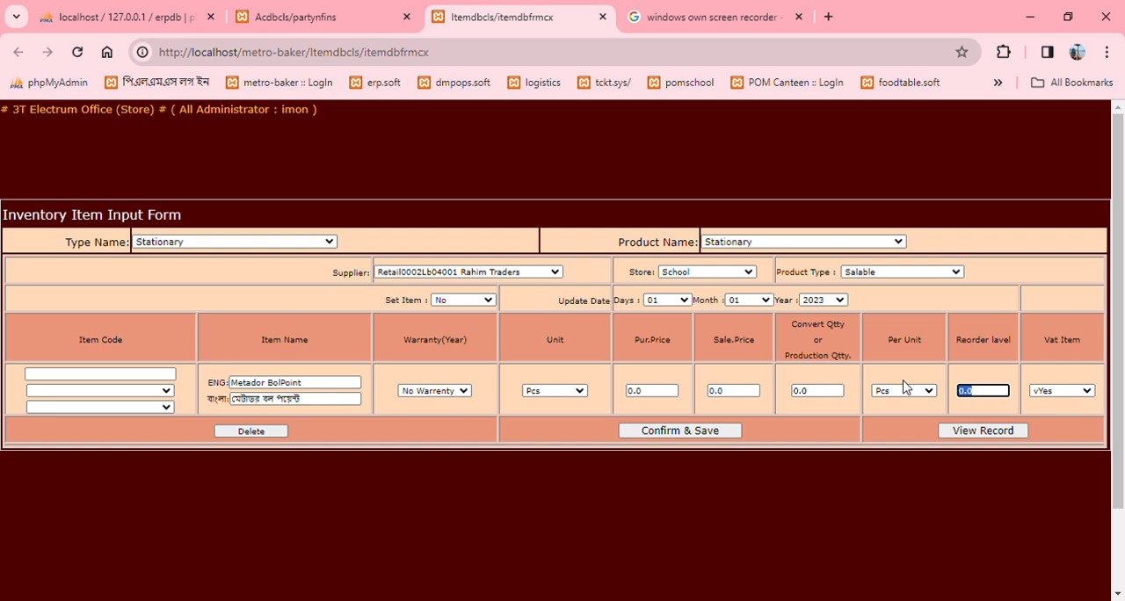
pyautogui.write('৩০')
pyautogui.click(744, 8)
pyautogui.click(980, 393)
pyautogui.doubleClick(963, 393)
pyautogui.write('60')
pyautogui.click(869, 445)
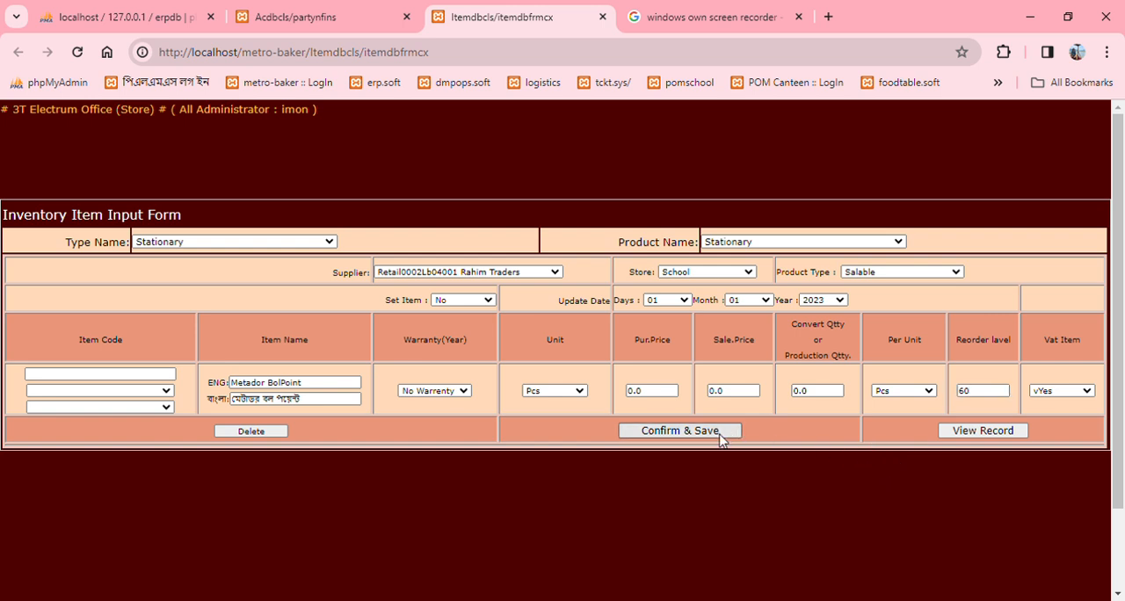